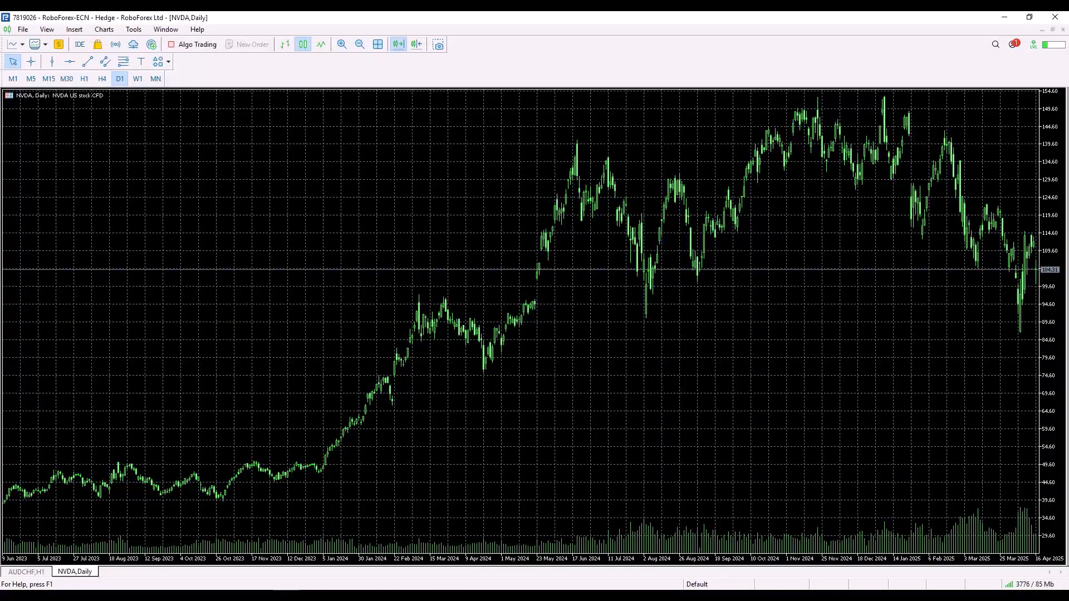
Step: Examine the NVDA daily chart's long-term trend and inspect its breakout areas with the crosshair
drag(465, 557, 441, 555)
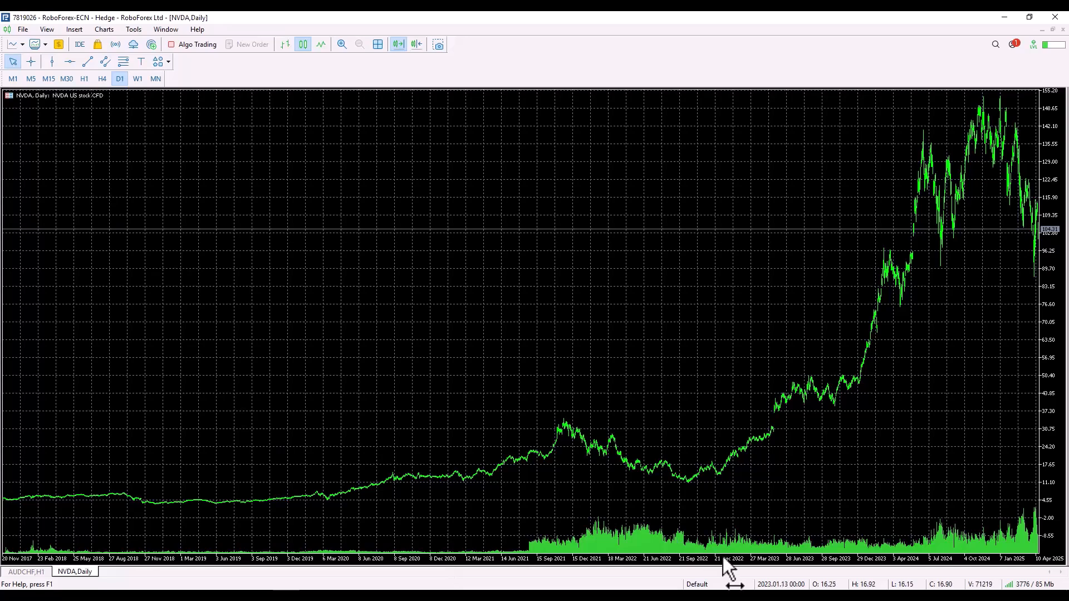
mouse_move(725, 556)
mouse_down()
mouse_move(741, 552)
mouse_move(729, 551)
mouse_up()
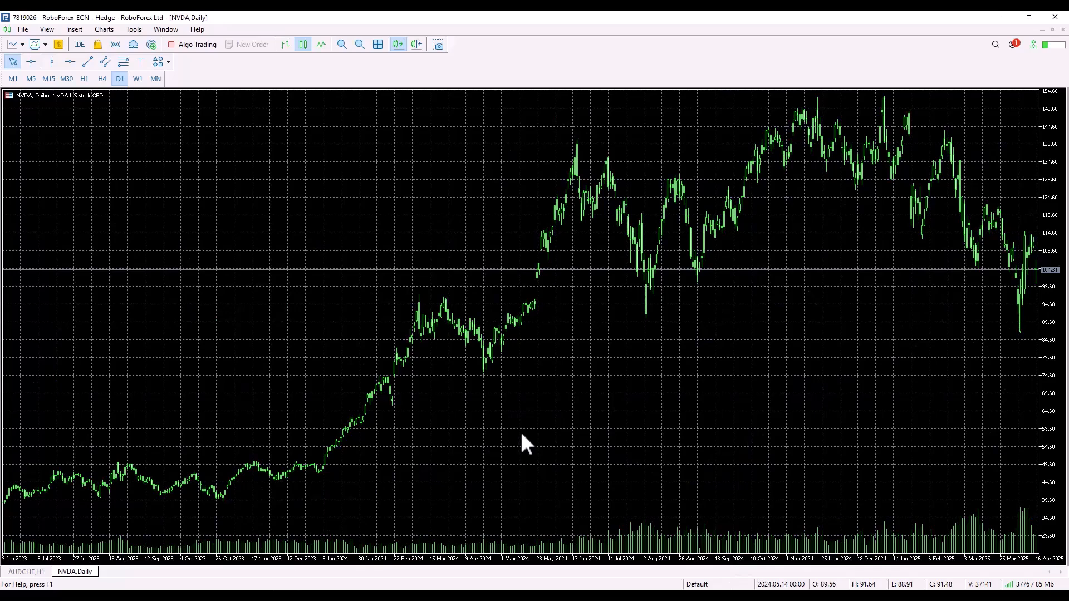
middle_click(434, 296)
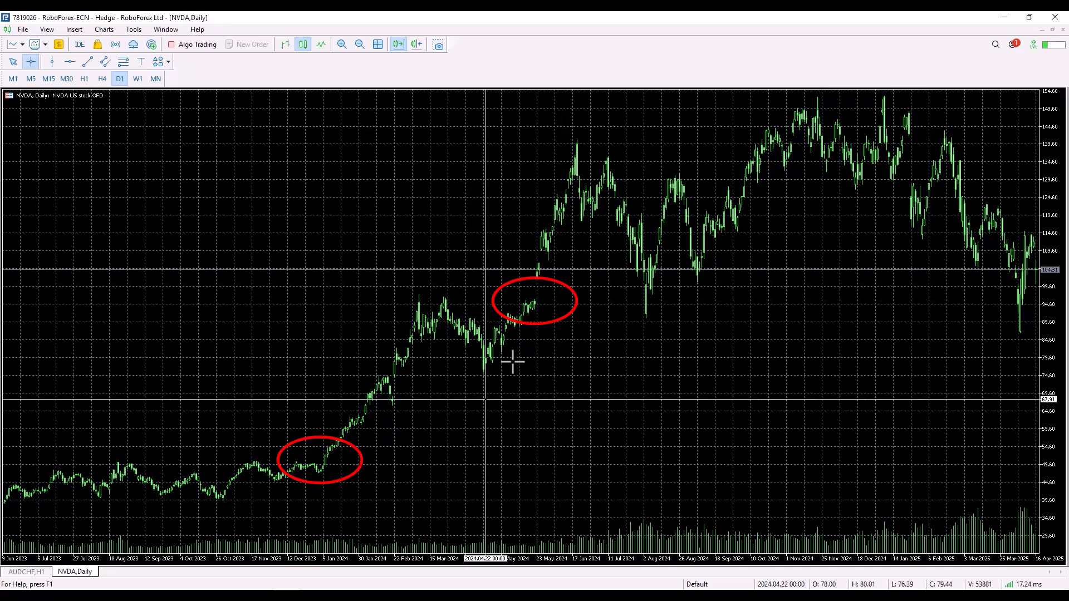
click(452, 595)
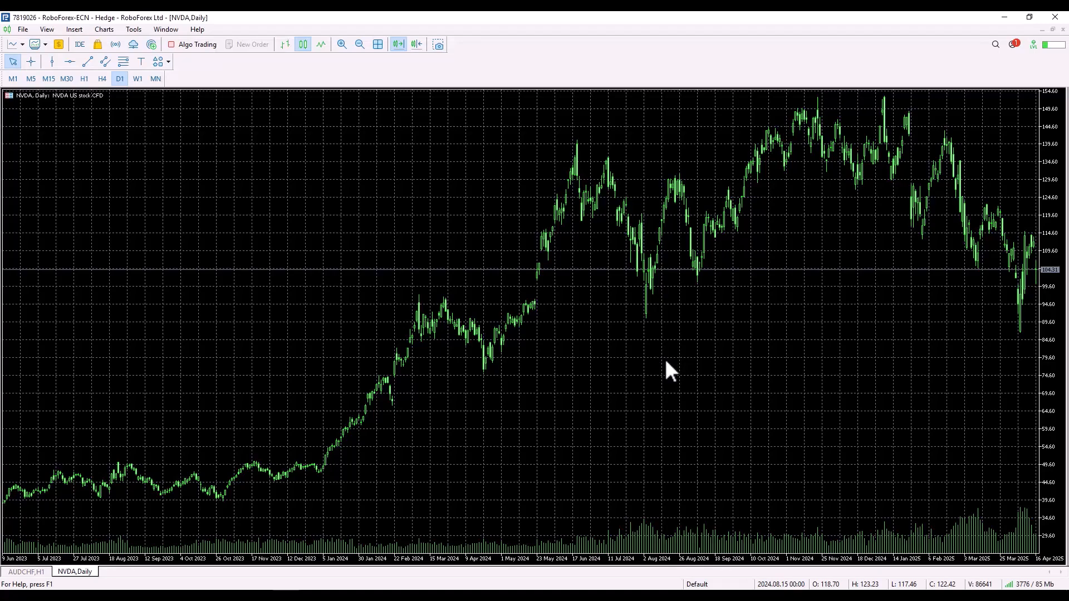
middle_click(253, 463)
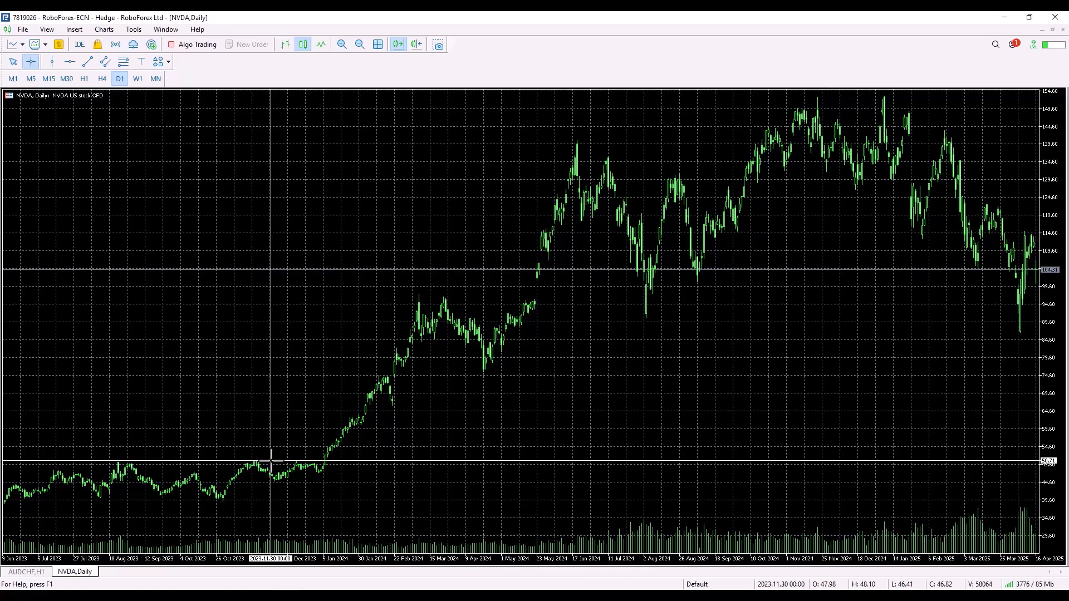
click(344, 456)
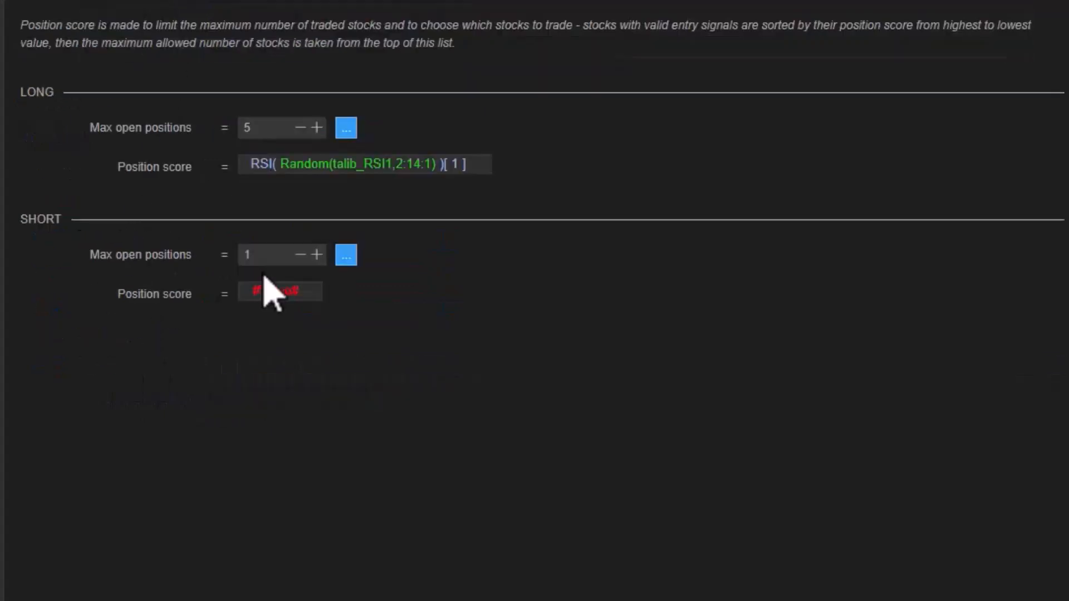
Step: In StrategyQuant X, review the Breakout_template_v5 position score settings and its long entry and exit rules
click(270, 131)
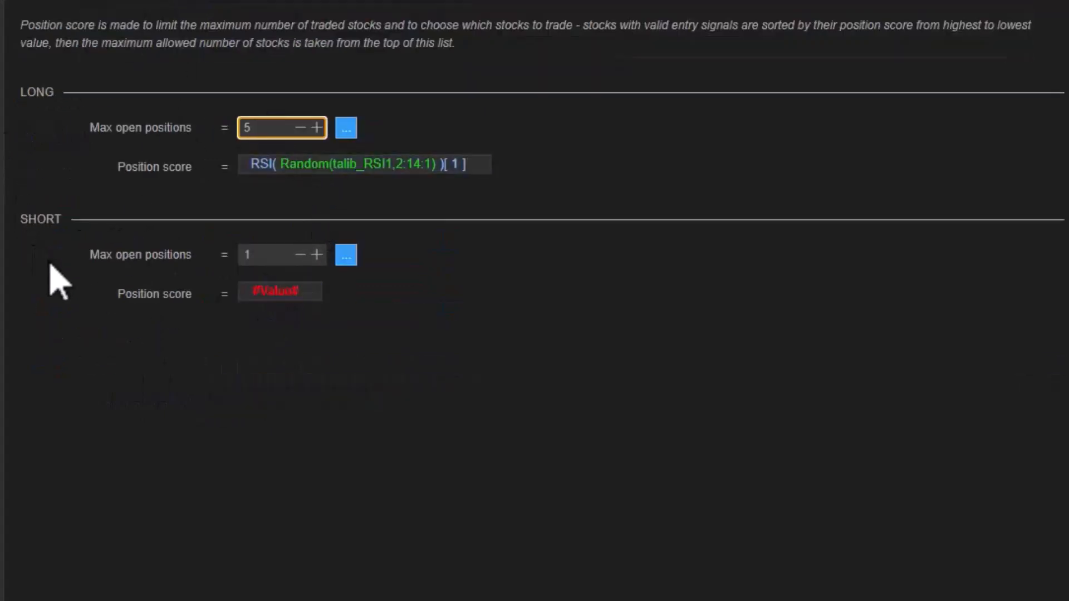
click(199, 203)
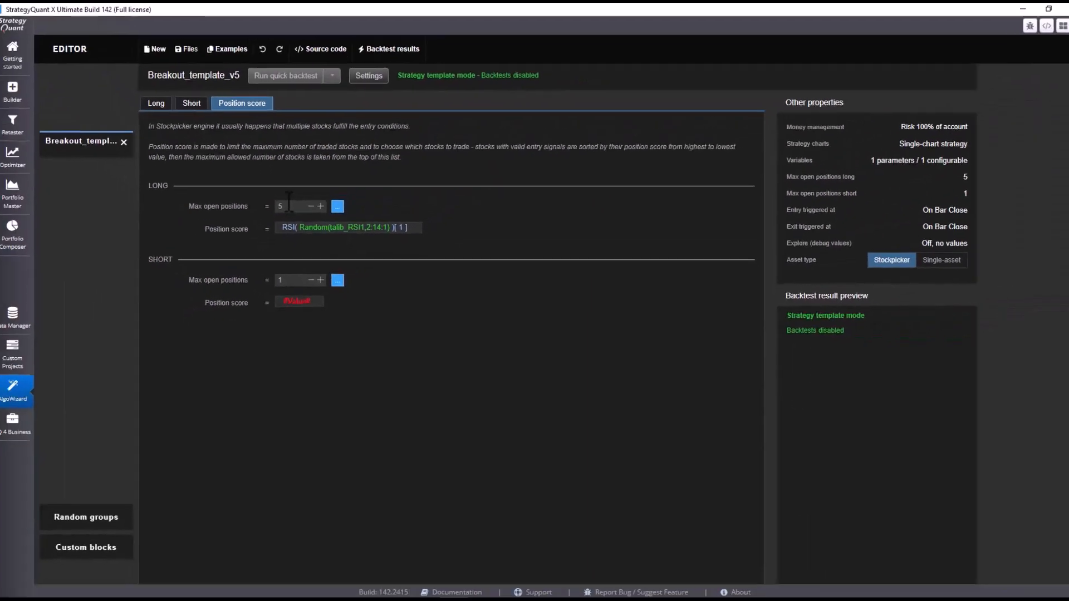
drag(256, 127, 132, 189)
click(227, 263)
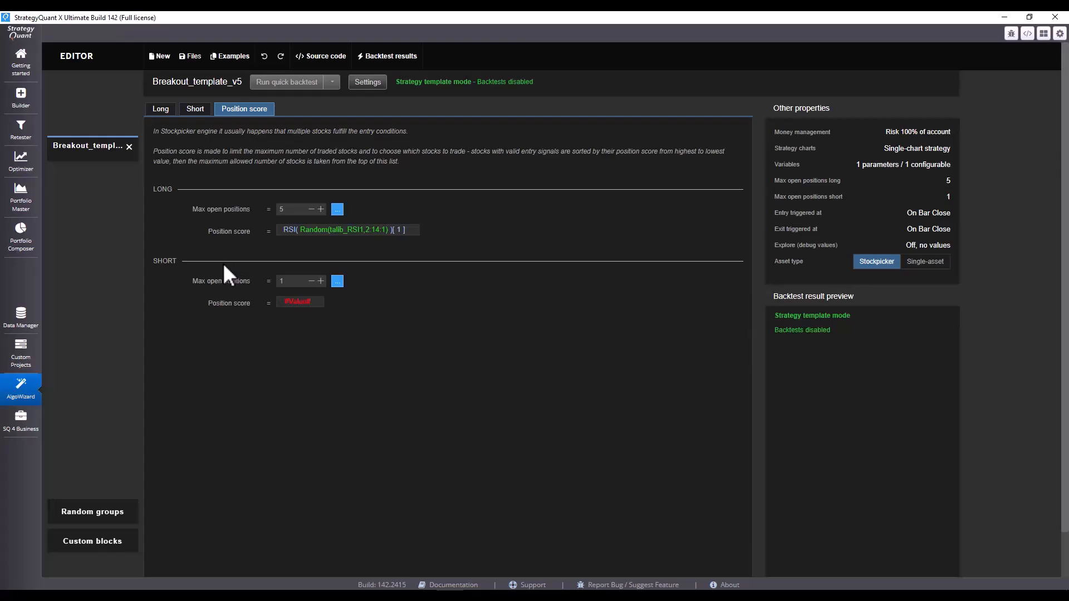
click(160, 109)
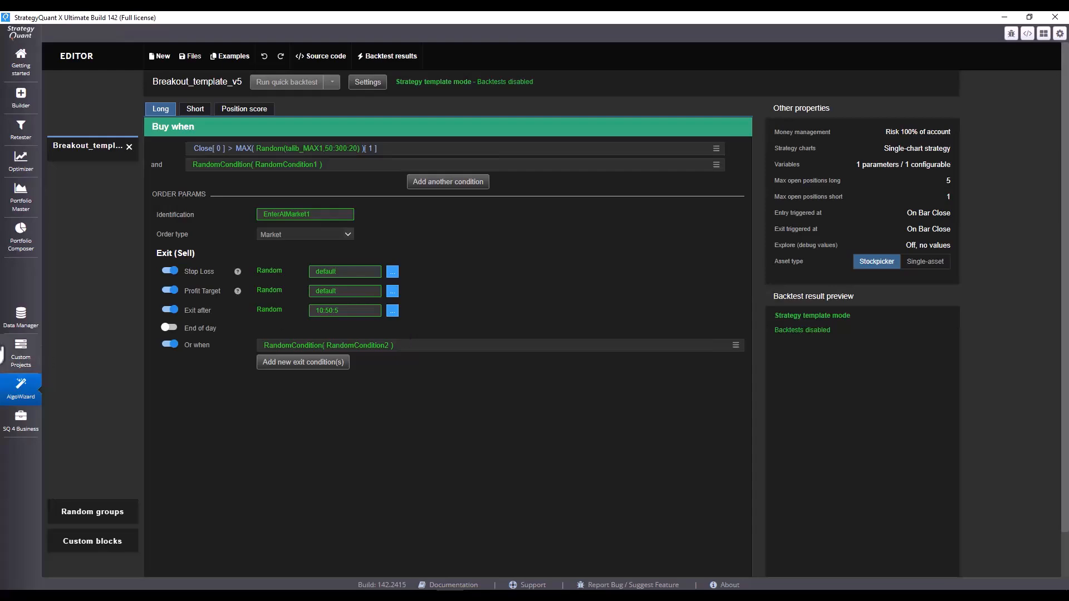
Step: Open the AC - Breakout custom project and review the strategy type and additional build configuration of its Build strategies task
click(23, 358)
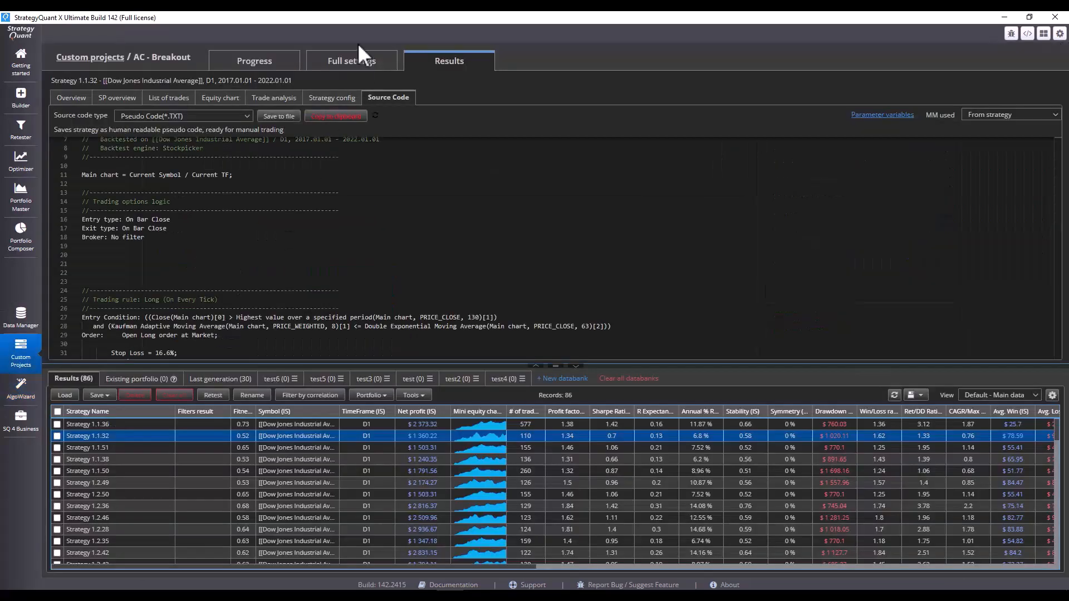
click(359, 64)
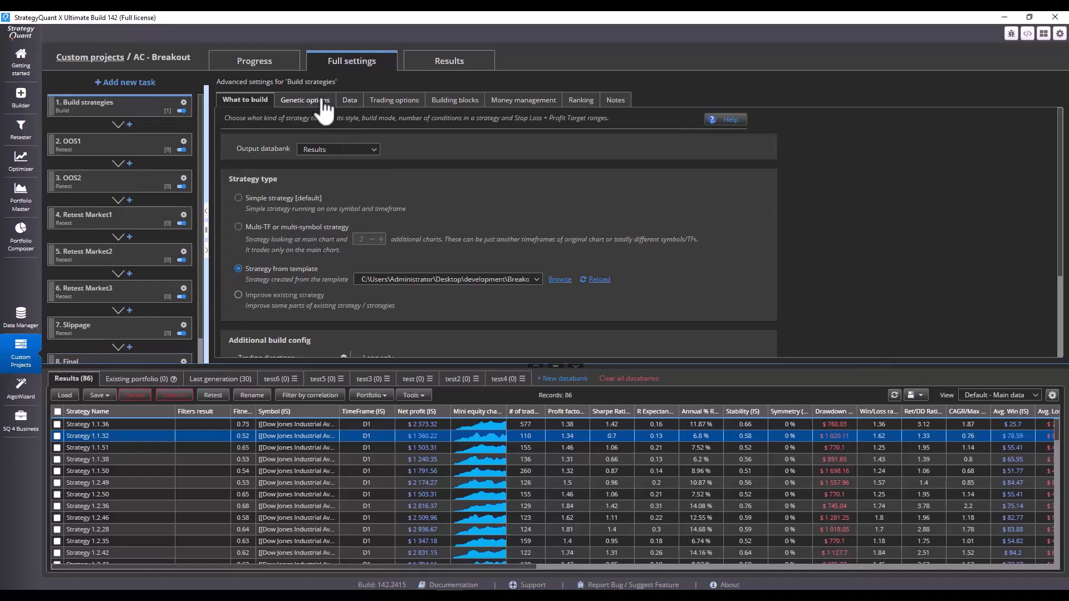
click(306, 101)
click(249, 100)
click(256, 63)
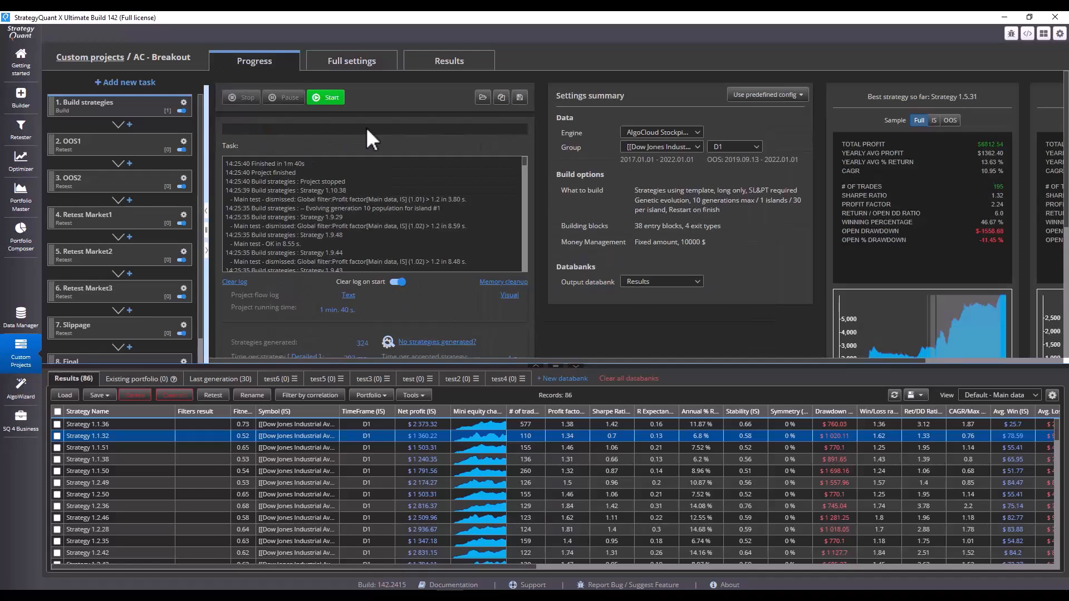
click(351, 60)
drag(510, 223, 539, 232)
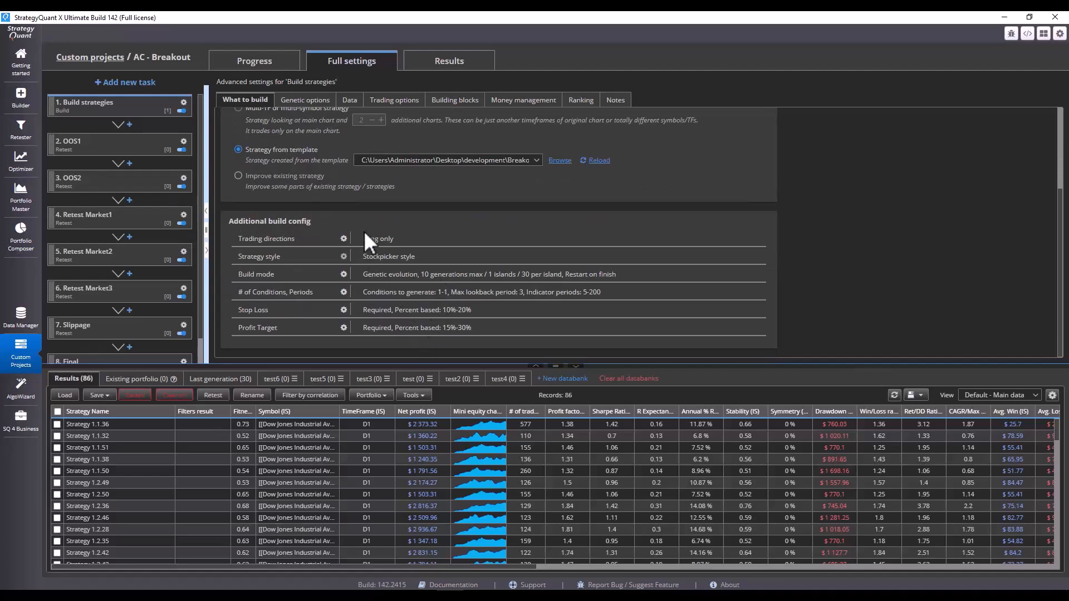
scroll(419, 327, up, 3)
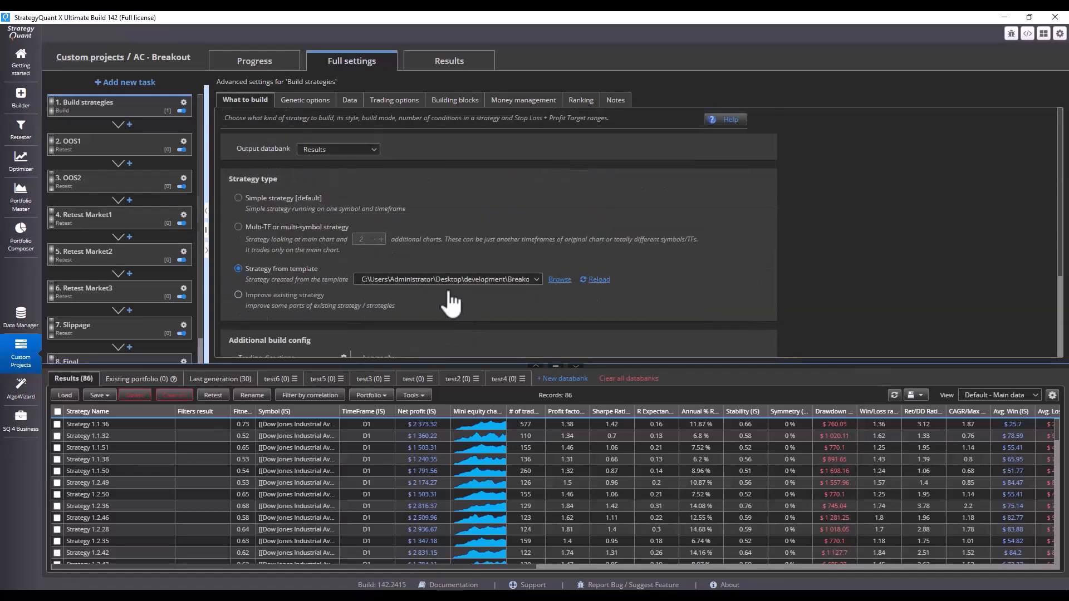
Step: Review the Build strategies task's genetic options, backtest data settings and Stockpicker trading options
click(307, 100)
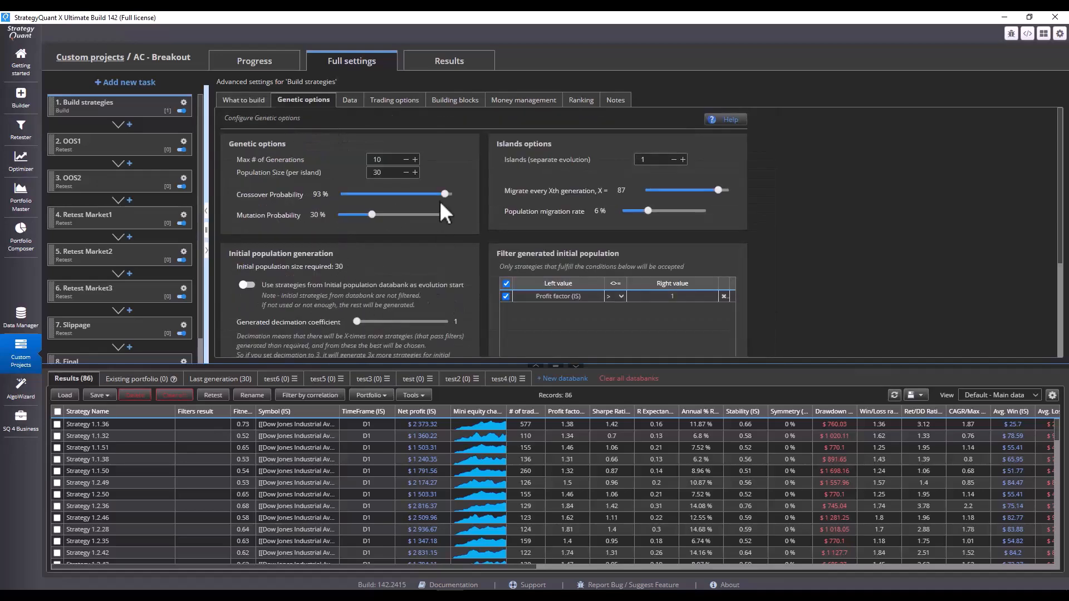
click(350, 100)
scroll(366, 292, down, 2)
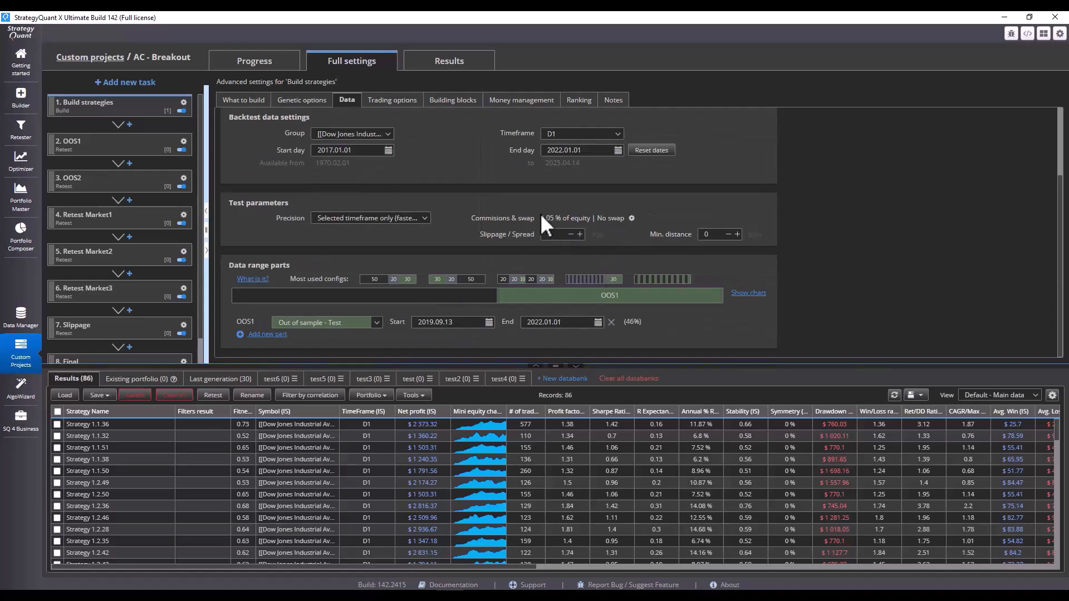
click(403, 102)
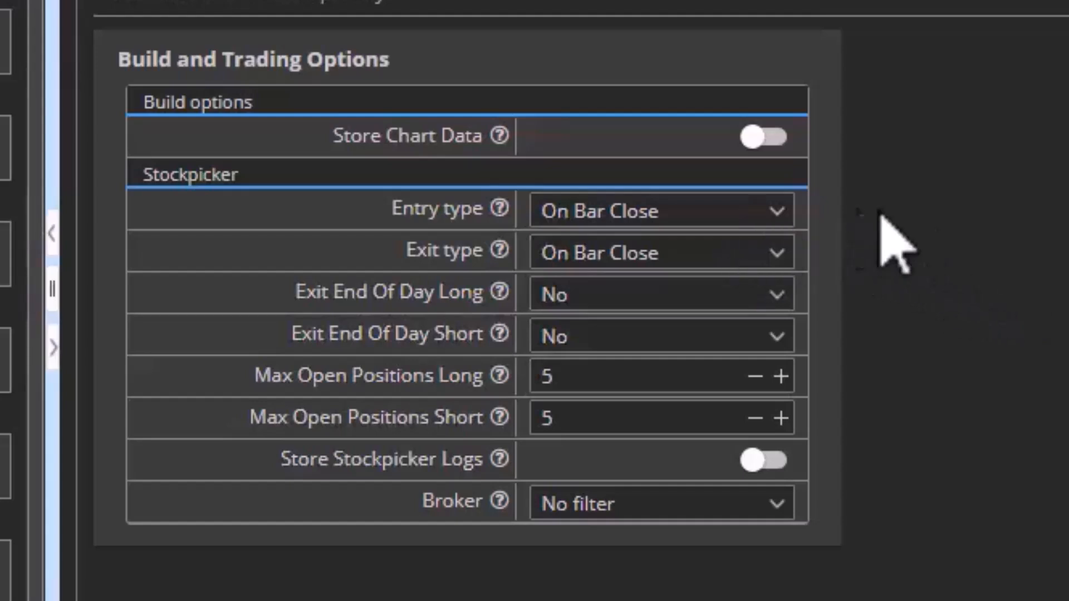
click(766, 222)
click(921, 232)
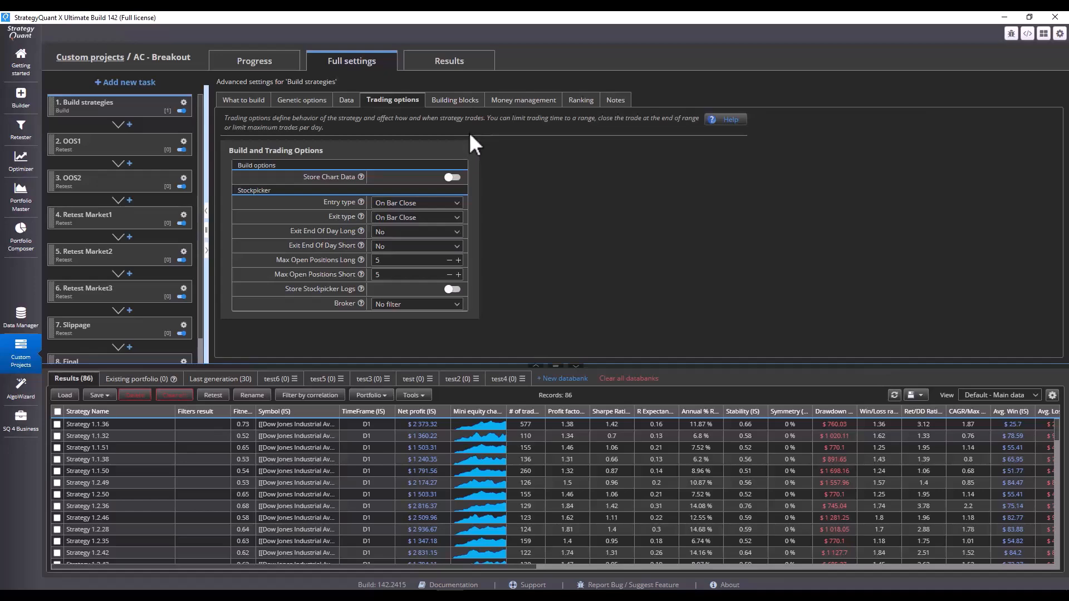
Step: Check the building blocks, money management method and ranking settings of the Build strategies task
click(455, 100)
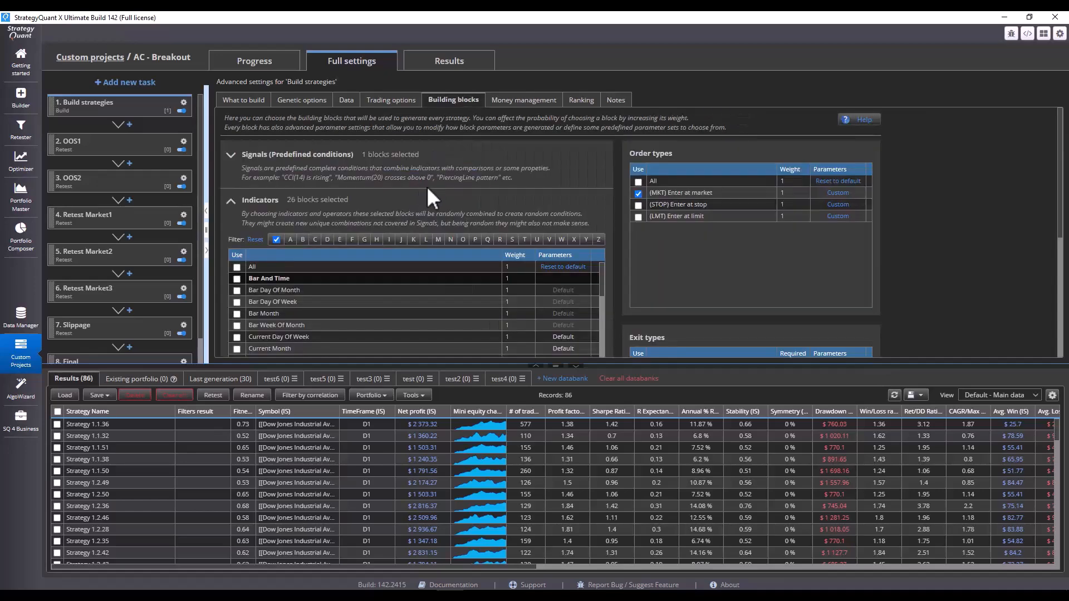
click(514, 103)
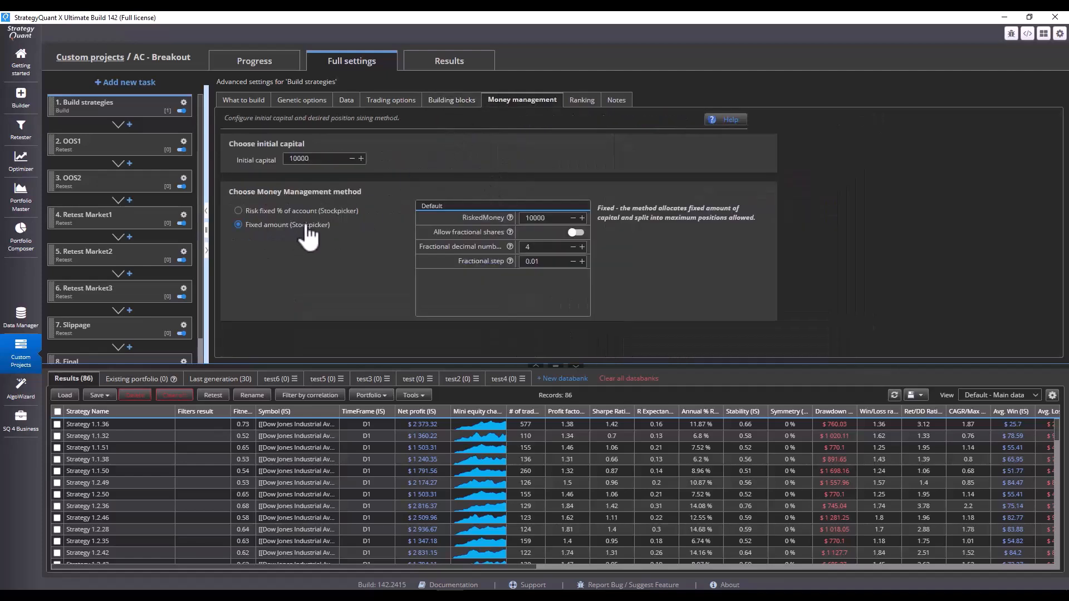
click(589, 103)
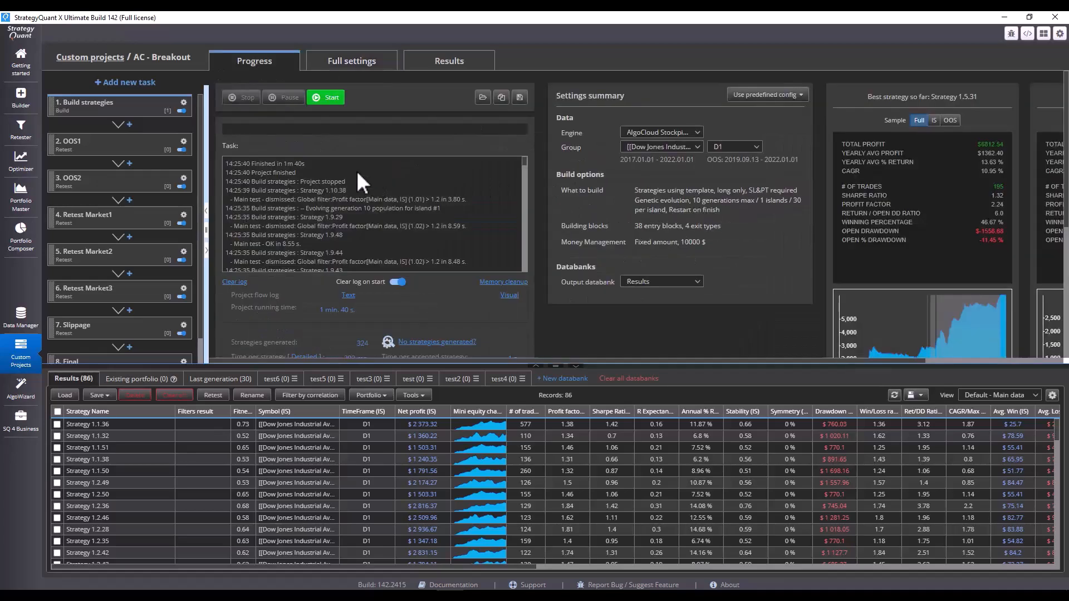
Step: Review the OOS1 retest task's summary and trading options, and check the test period of OOS2
click(131, 147)
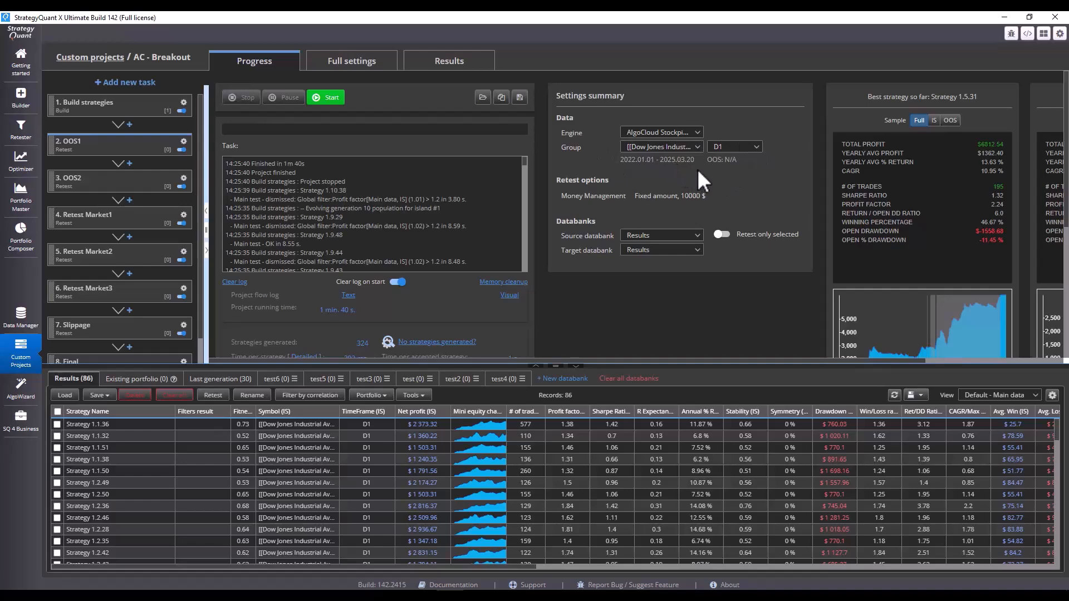
click(386, 66)
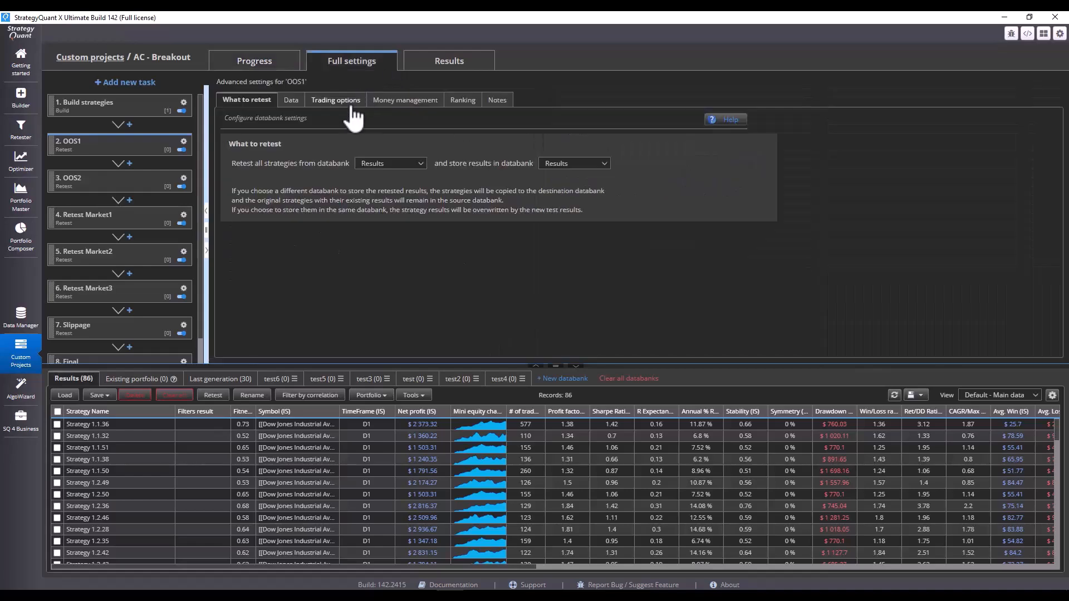
click(345, 101)
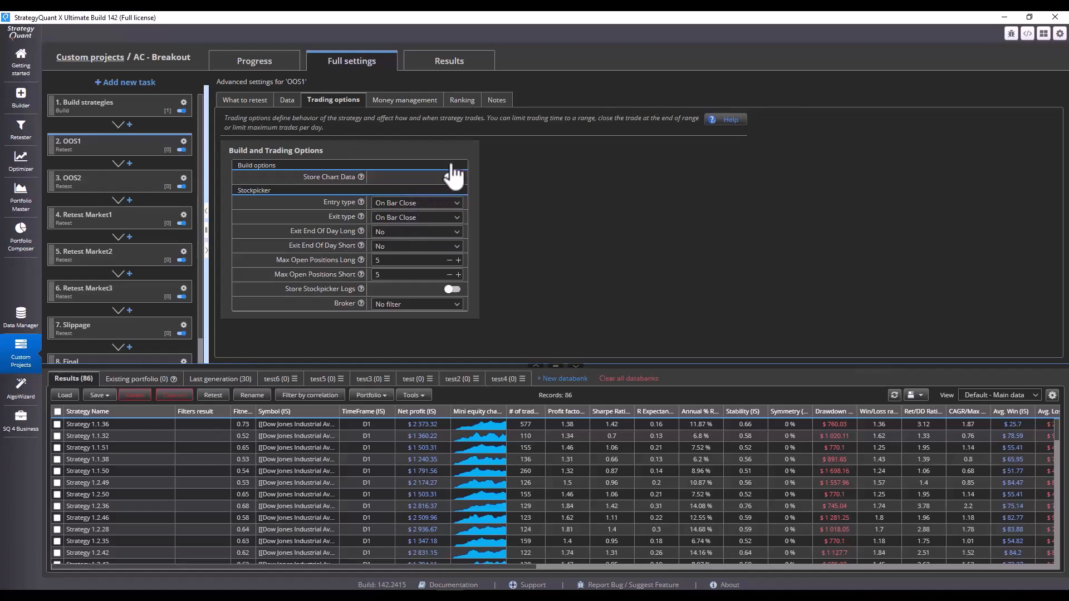
click(131, 181)
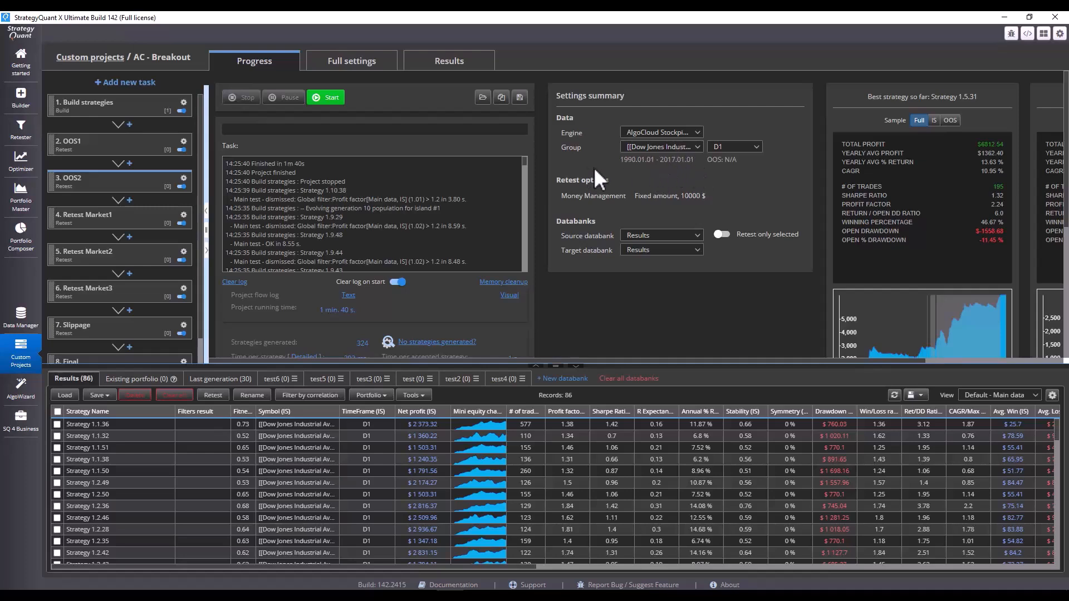
Step: Review the Retest Market1 task's data group, ranking filters, money management and trading options
click(146, 222)
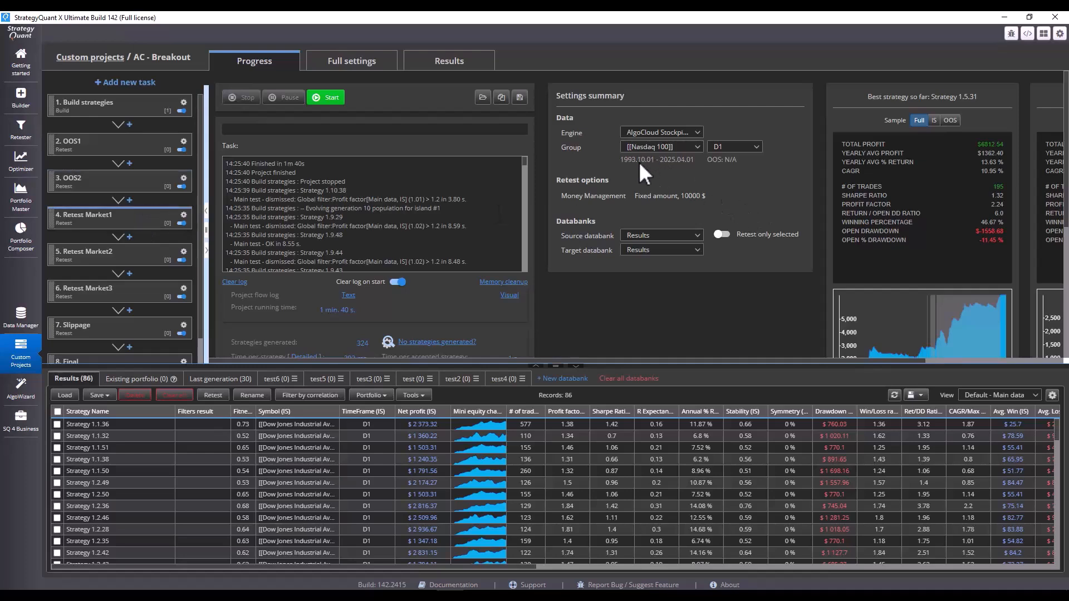
click(372, 64)
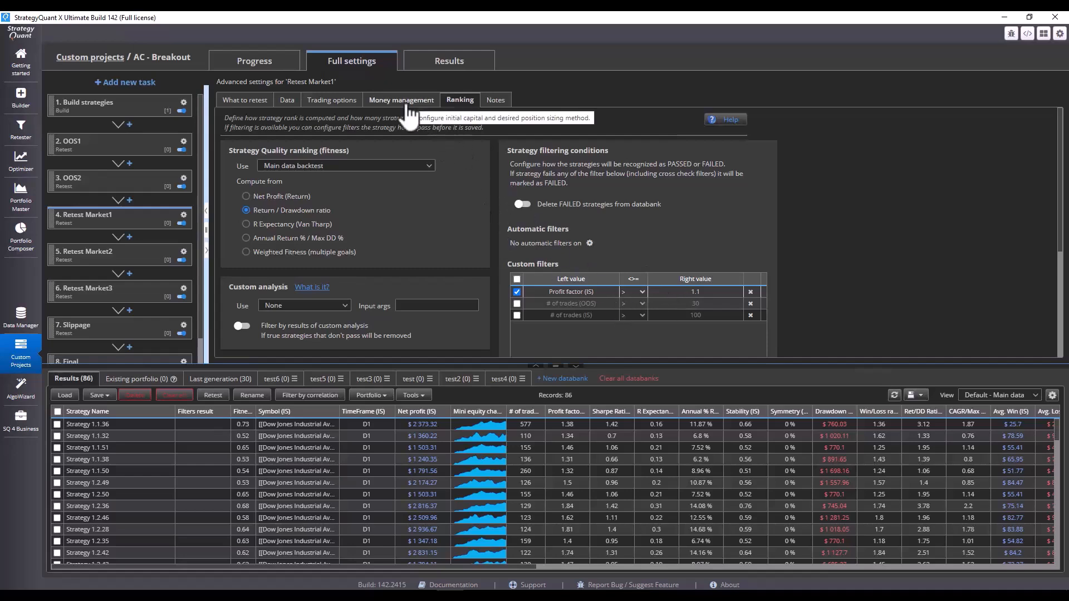
click(371, 103)
click(334, 101)
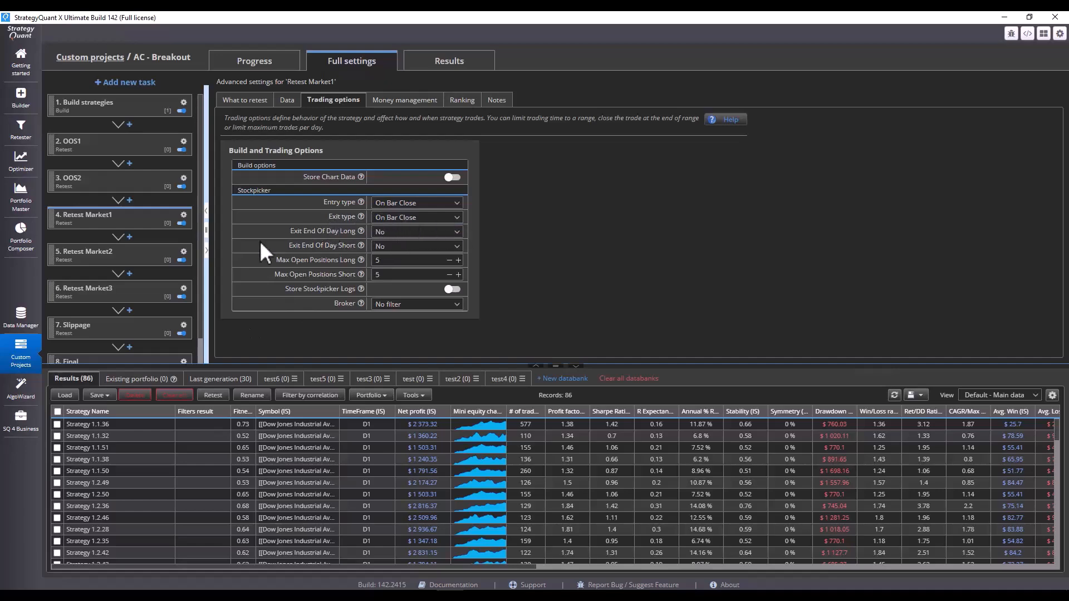
Step: Review the Retest Market2 task's backtest data, ranking filters, money management and trading options
click(147, 258)
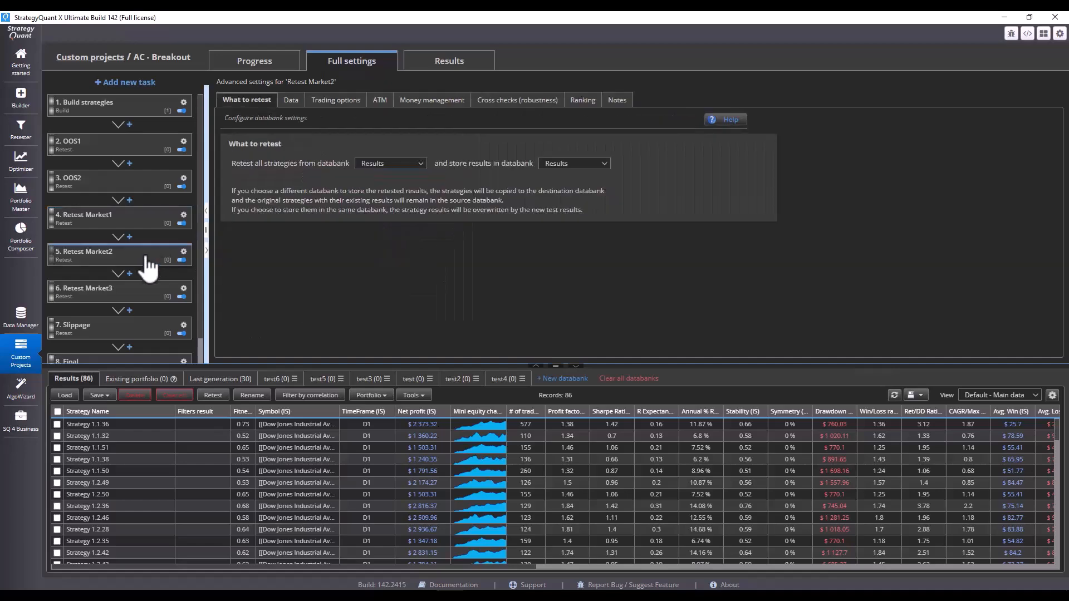
click(299, 111)
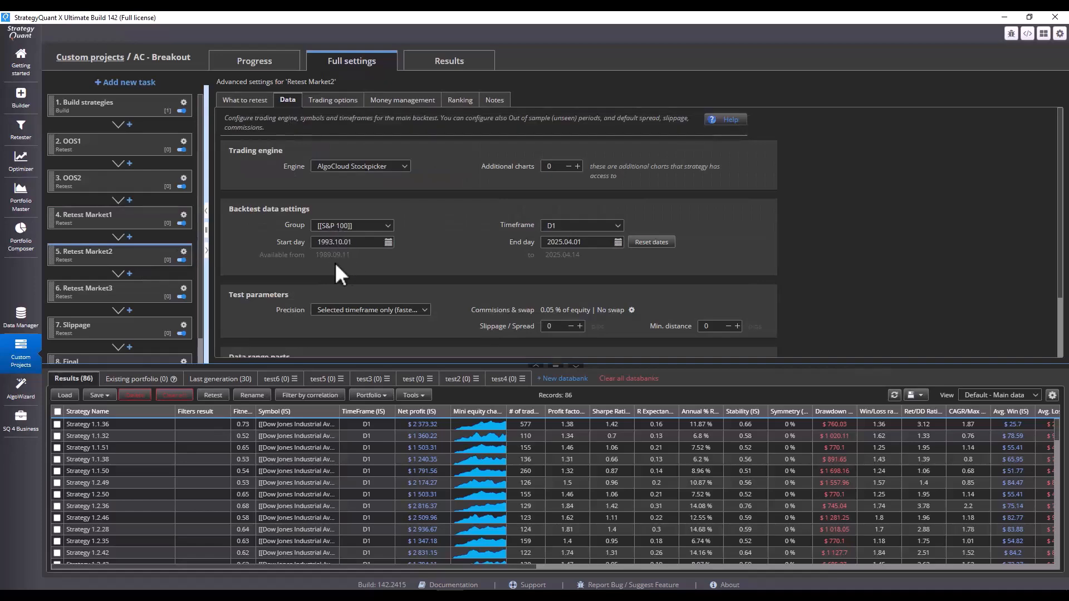
click(456, 102)
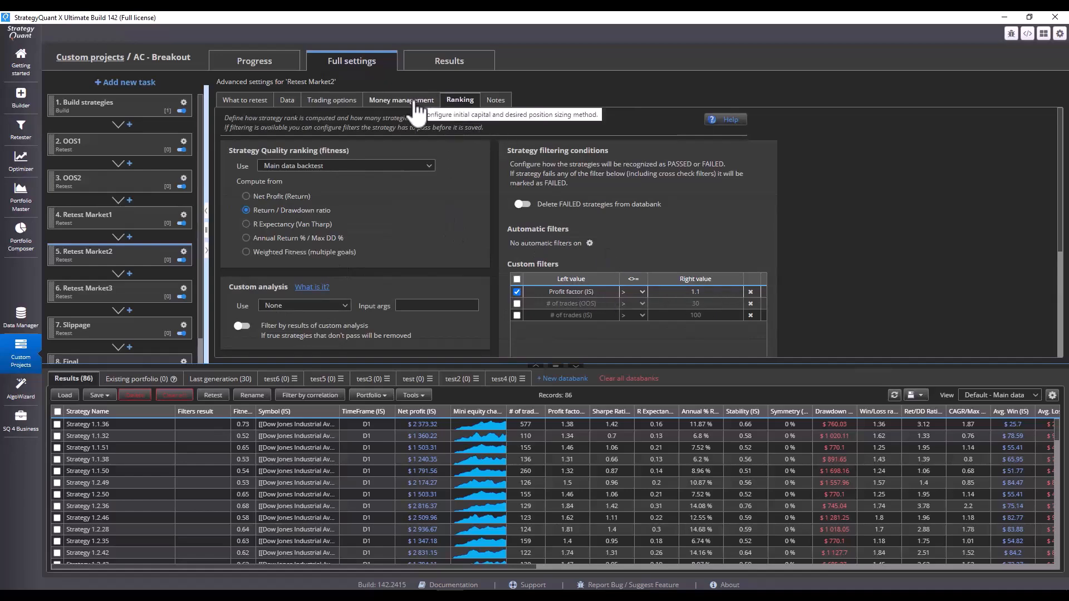
click(414, 102)
click(328, 100)
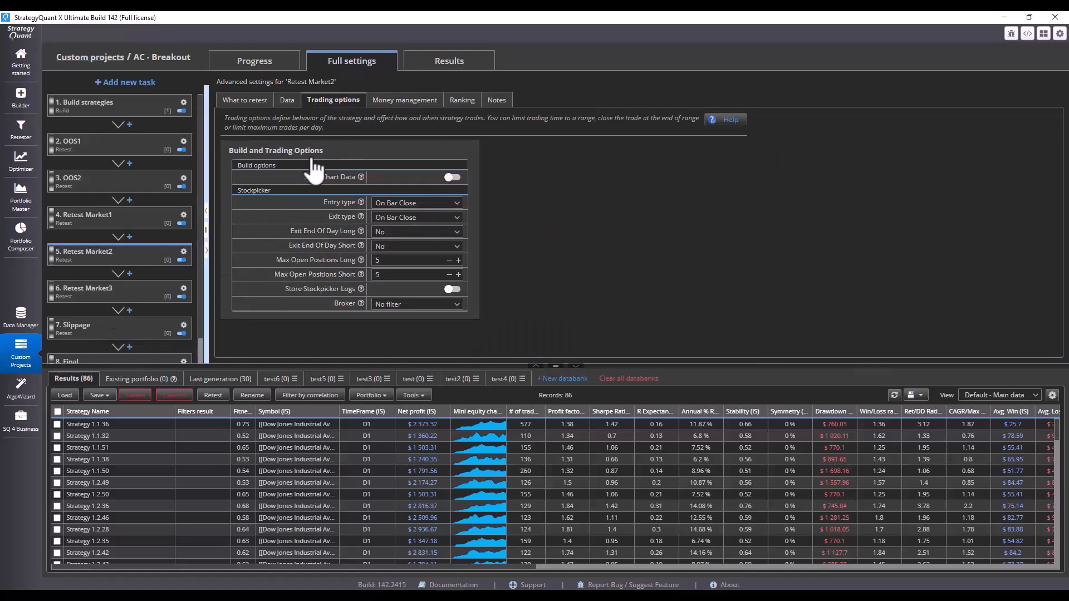
Step: Check the backtest data settings of the Retest Market3 task
scroll(120, 284, down, 1)
click(116, 273)
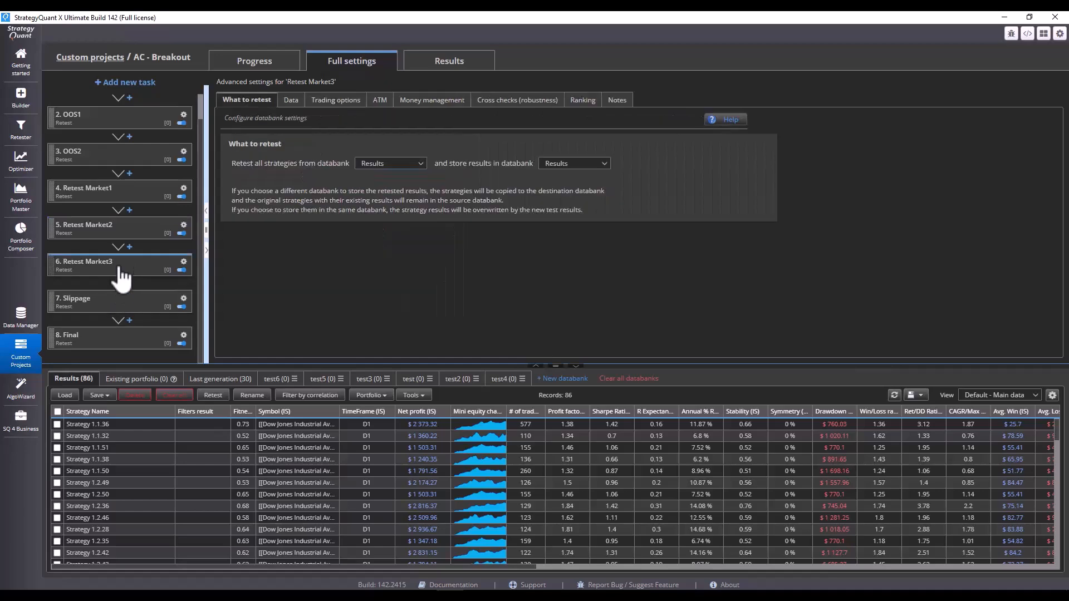
click(291, 100)
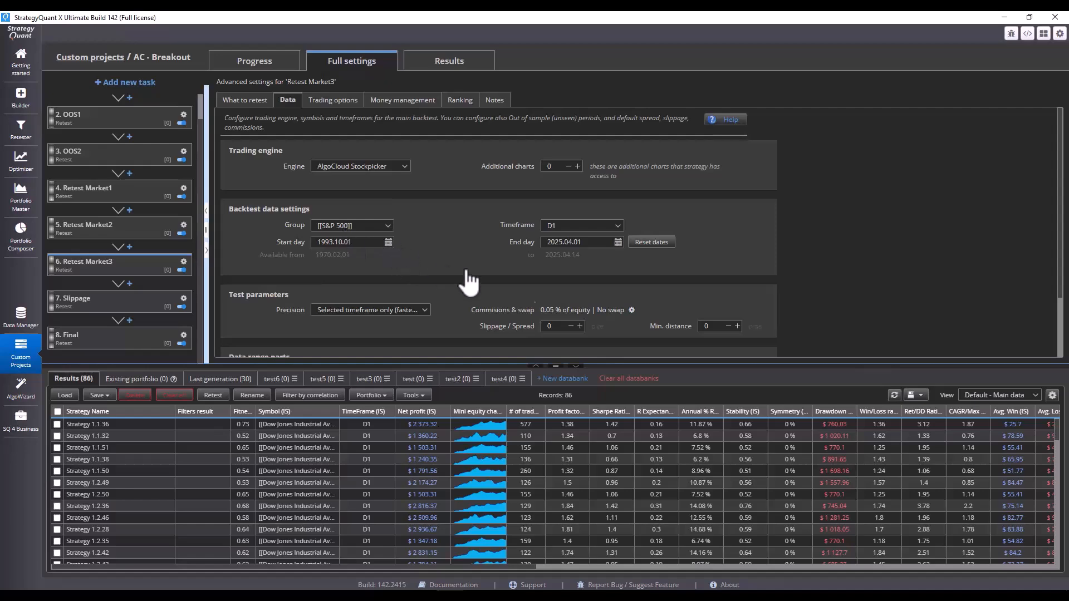
Step: Check the Retest Market3 task's ranking filters, and review the Slippage task's backtest data, ranking filters, money management and trading options
click(460, 101)
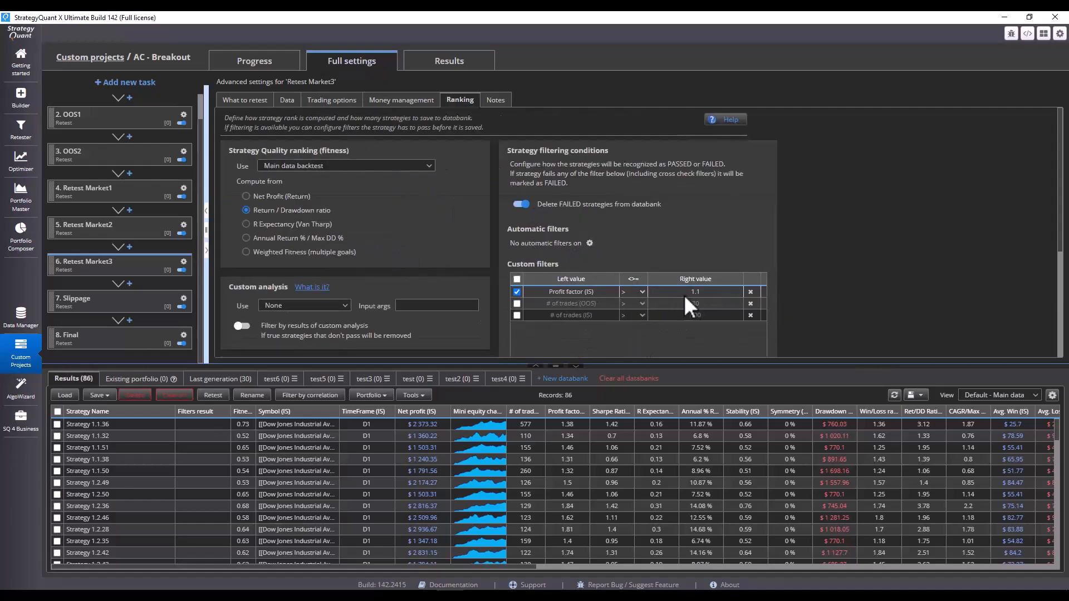
click(153, 303)
click(291, 100)
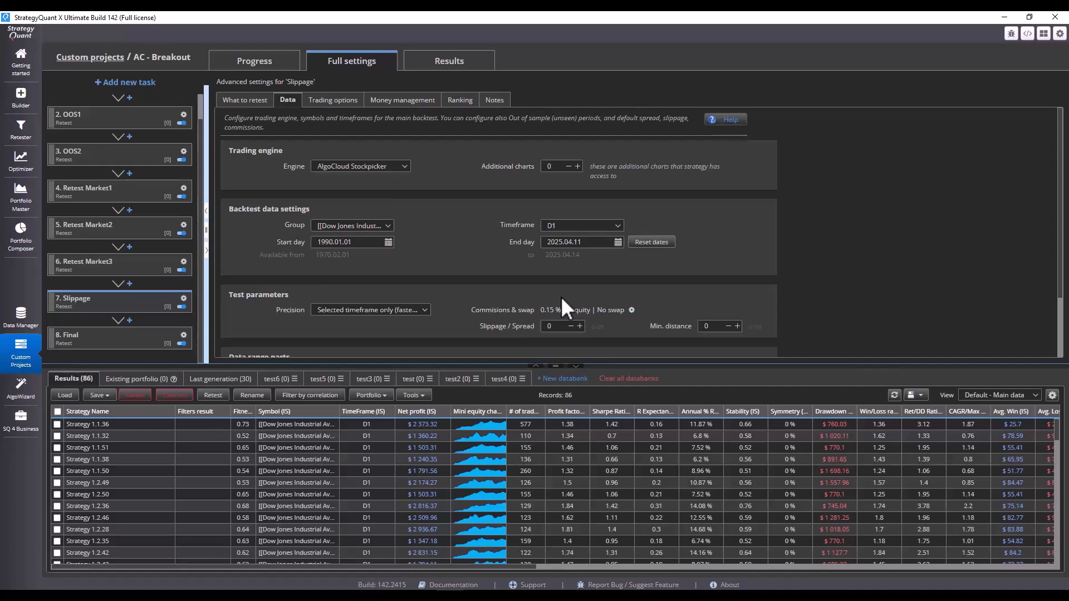
click(460, 101)
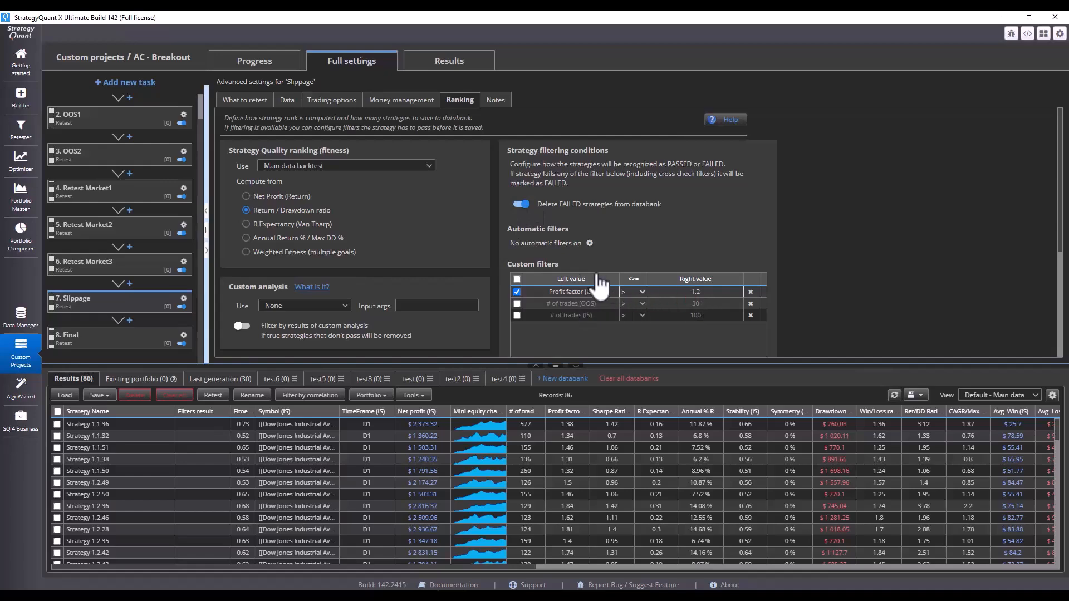
click(410, 101)
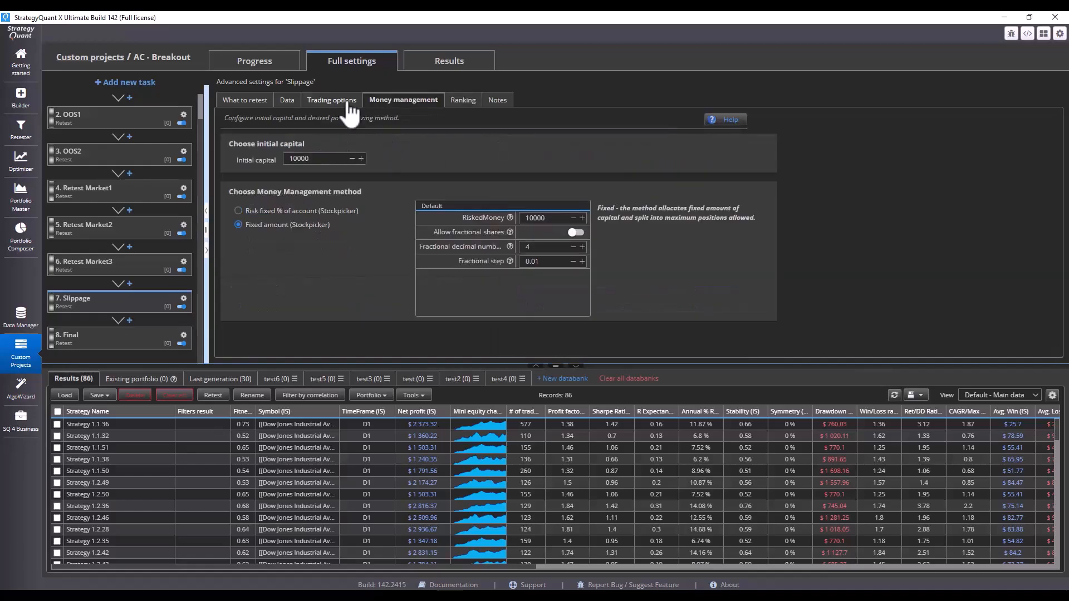
click(349, 101)
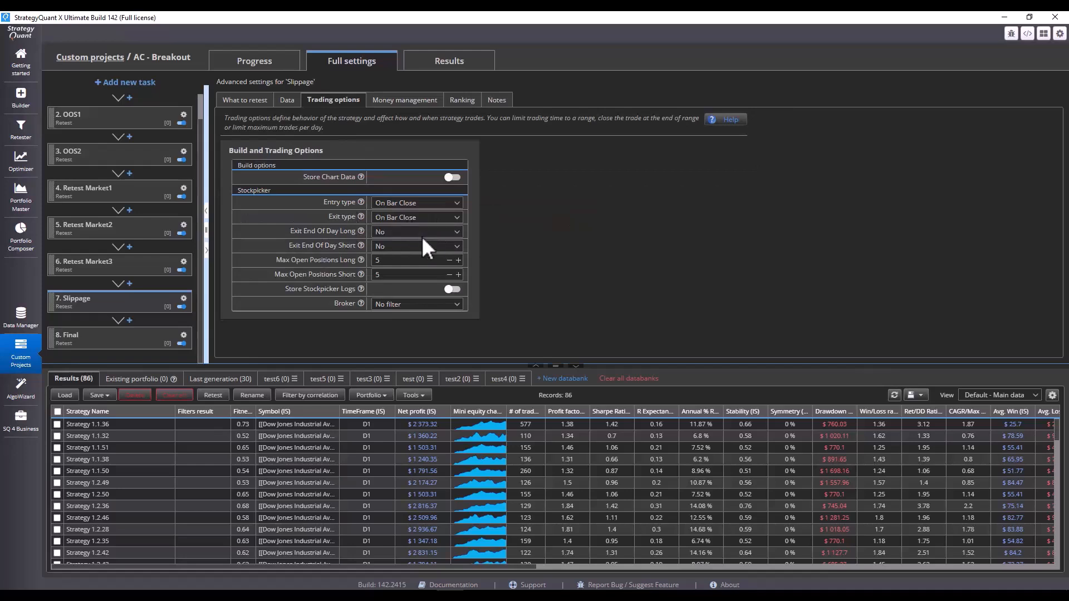
Step: Check the Final retest task's databank and data settings, and return to the list of custom projects
click(143, 340)
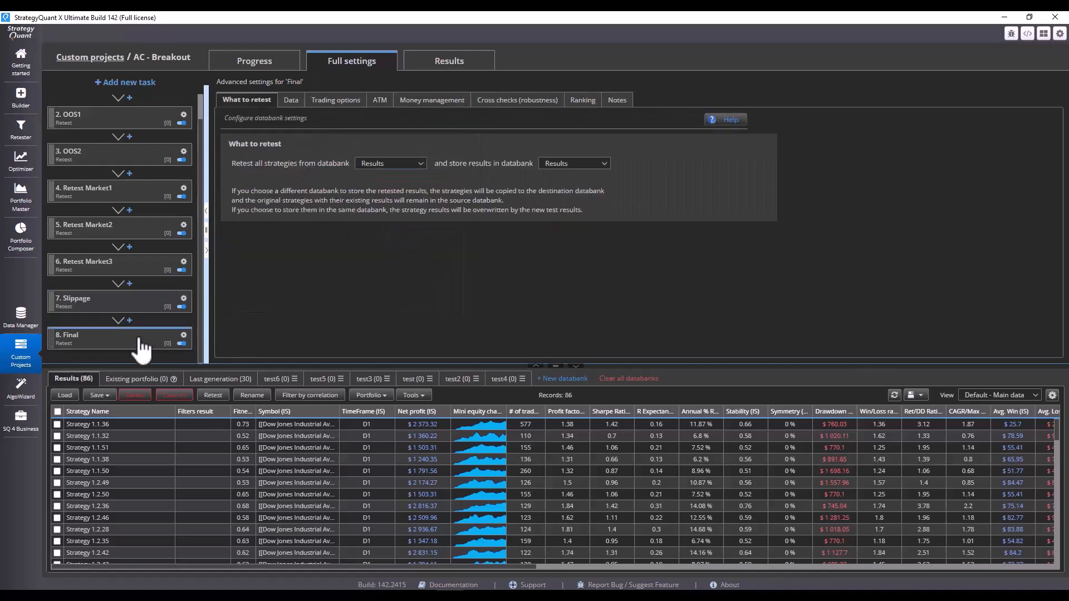
click(290, 102)
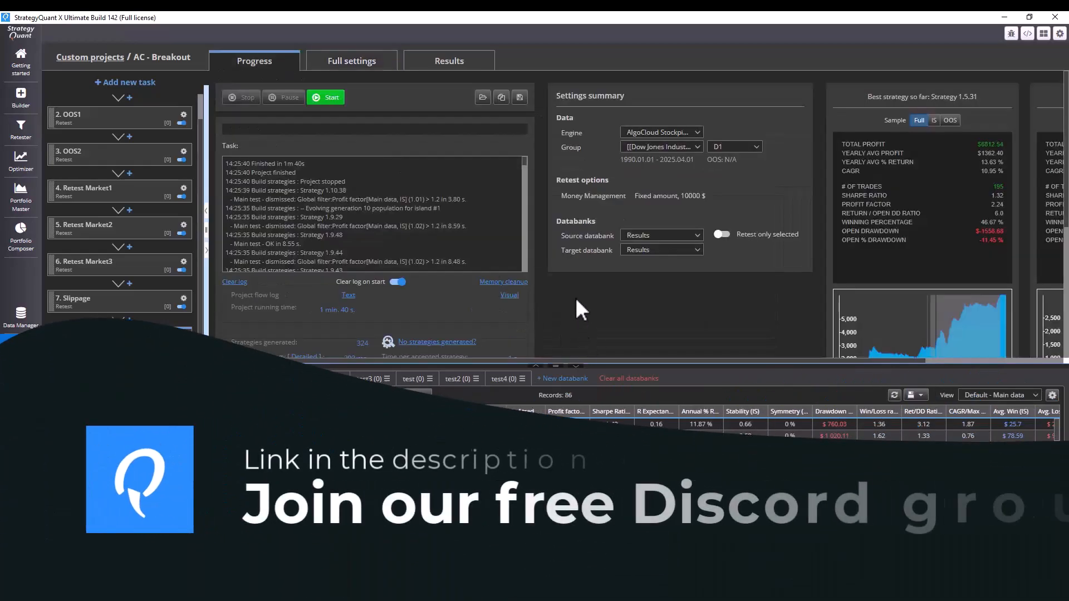
click(106, 70)
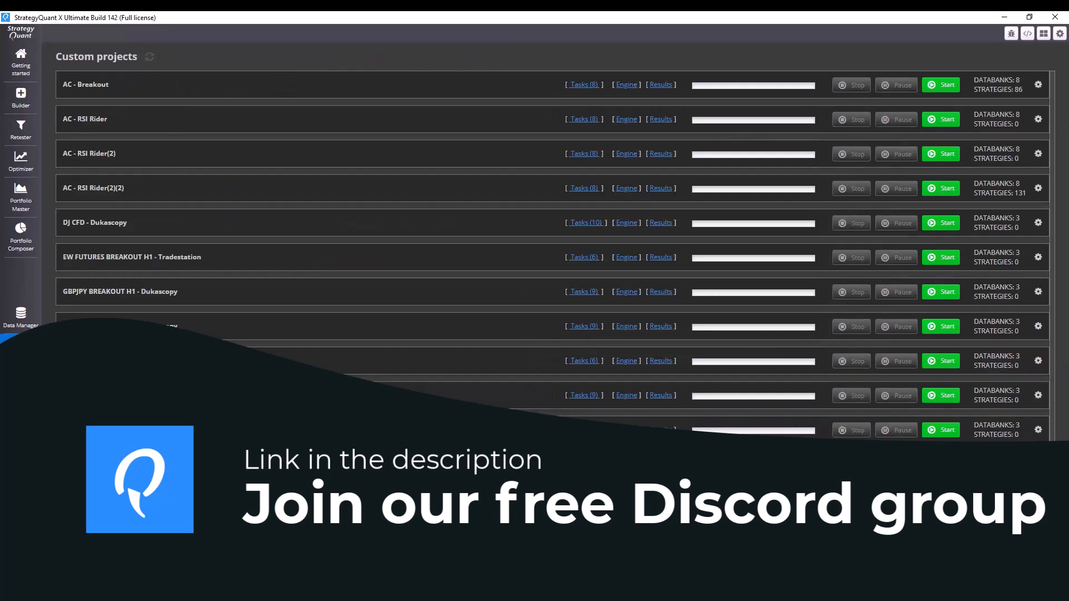